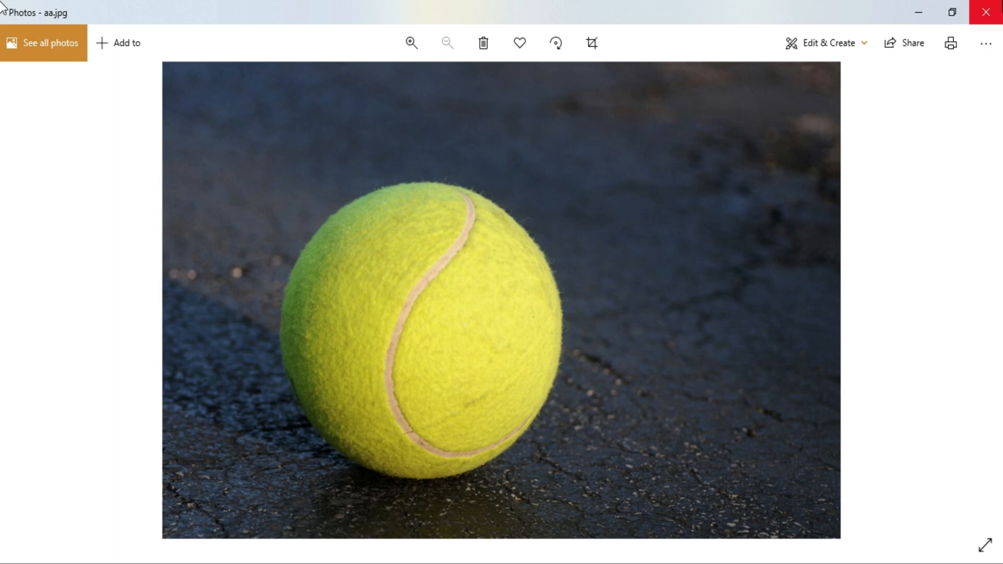
Close the photo preview, then launch Photoshop and open the aa image from the Desktop
click(986, 12)
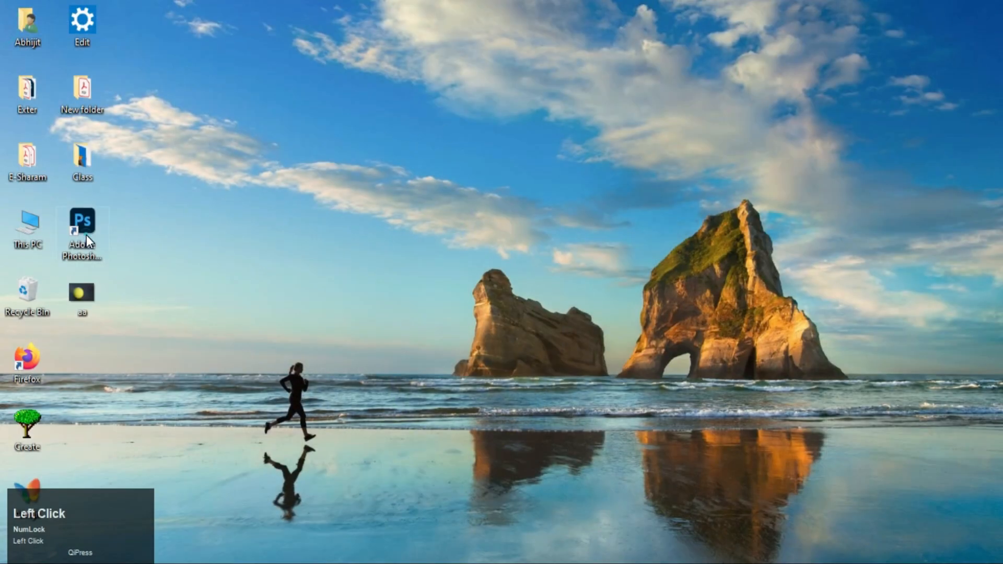
double_click(83, 230)
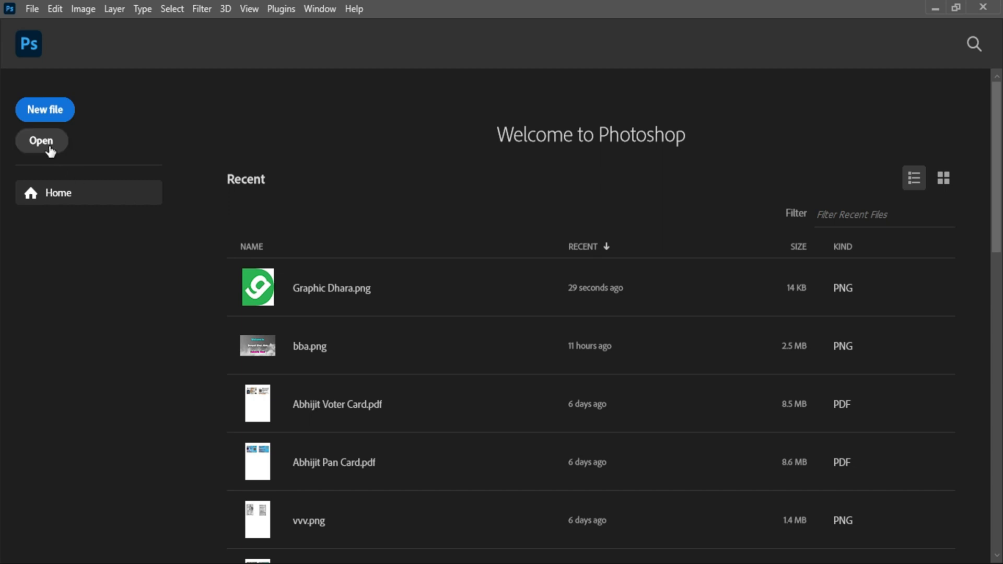
click(28, 9)
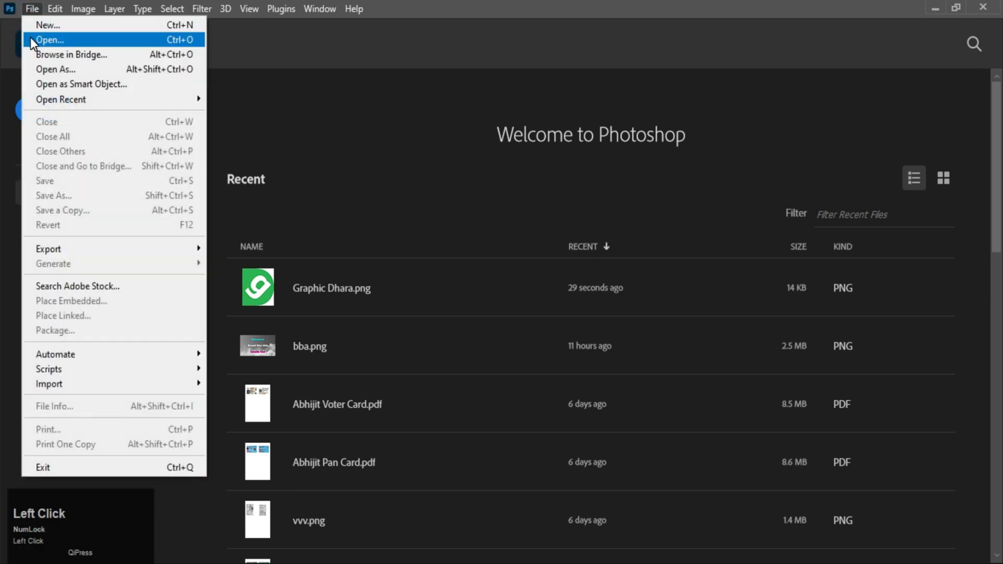
click(31, 39)
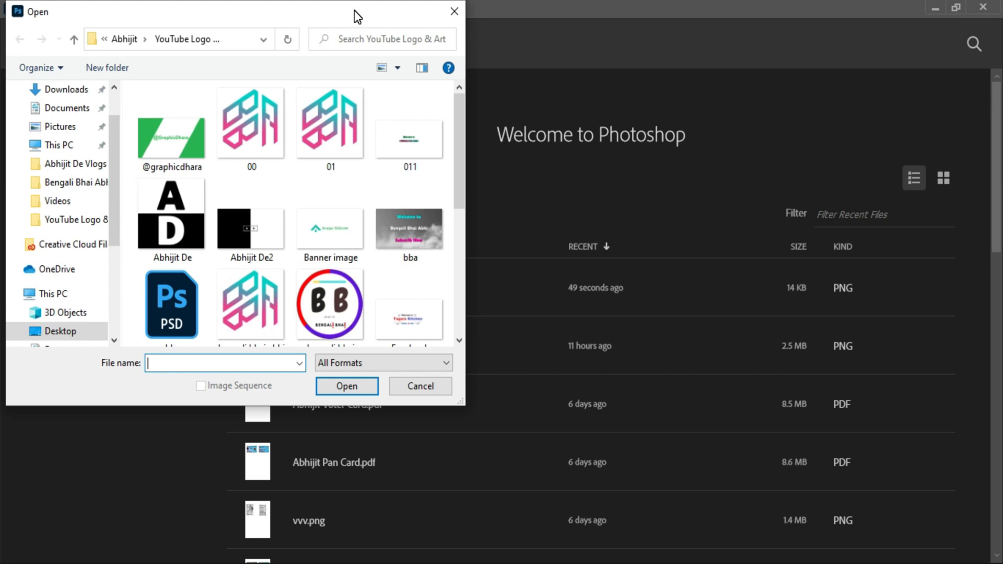
click(83, 332)
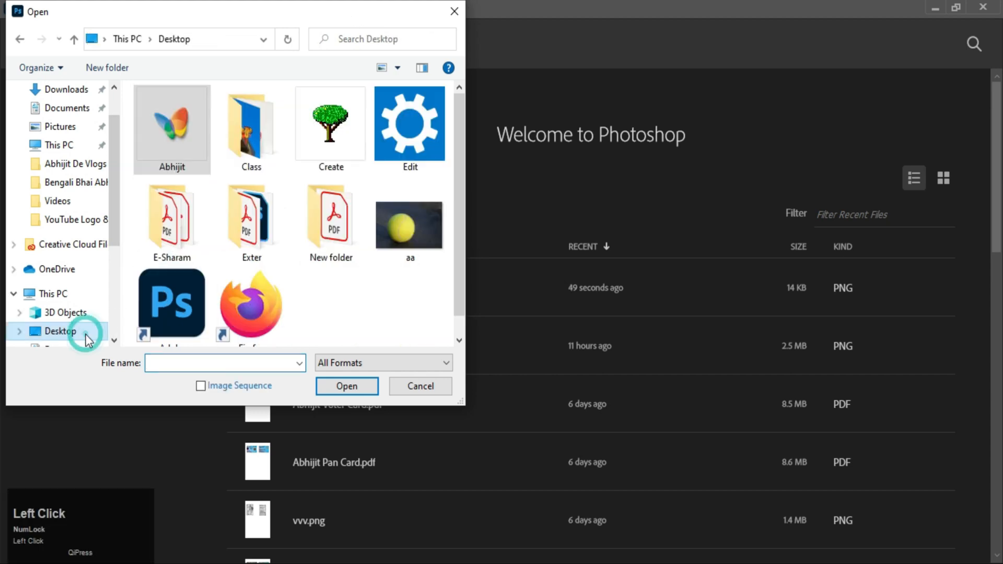
click(421, 242)
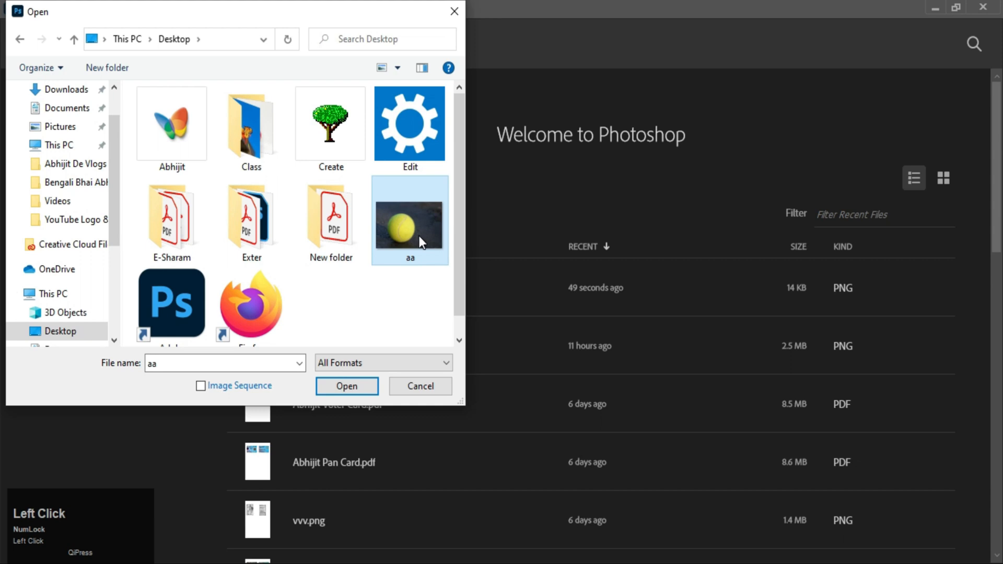
click(357, 391)
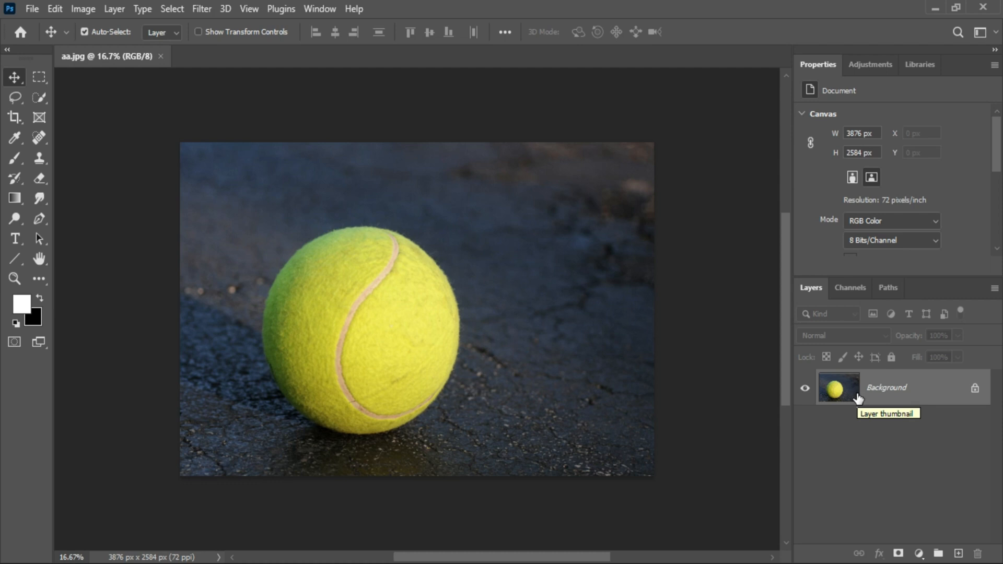
Duplicate the Background layer and hide the original
drag(860, 398, 963, 552)
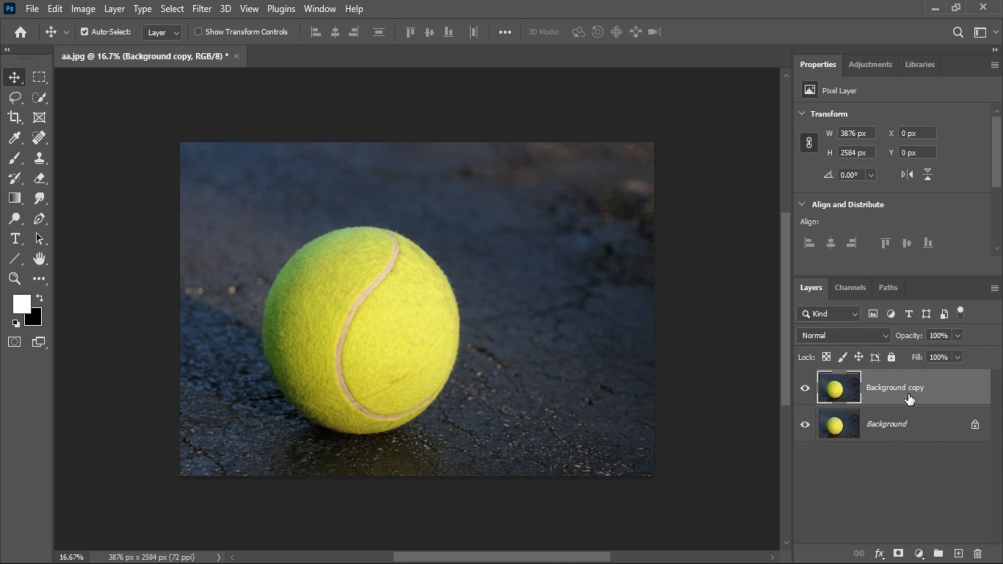
click(806, 429)
Select the whole tennis ball with the Quick Selection tool at a 200 px brush size
click(44, 101)
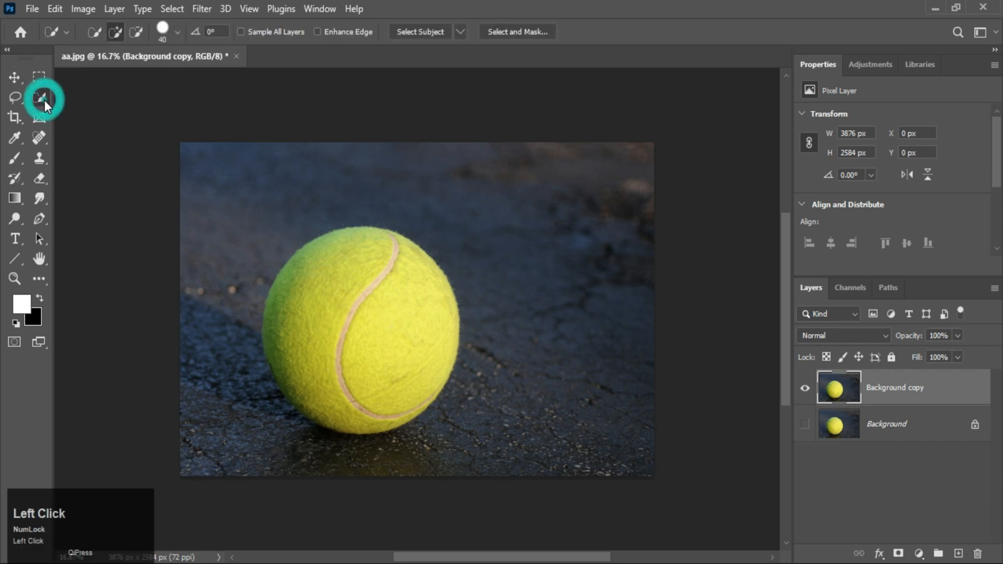
click(45, 100)
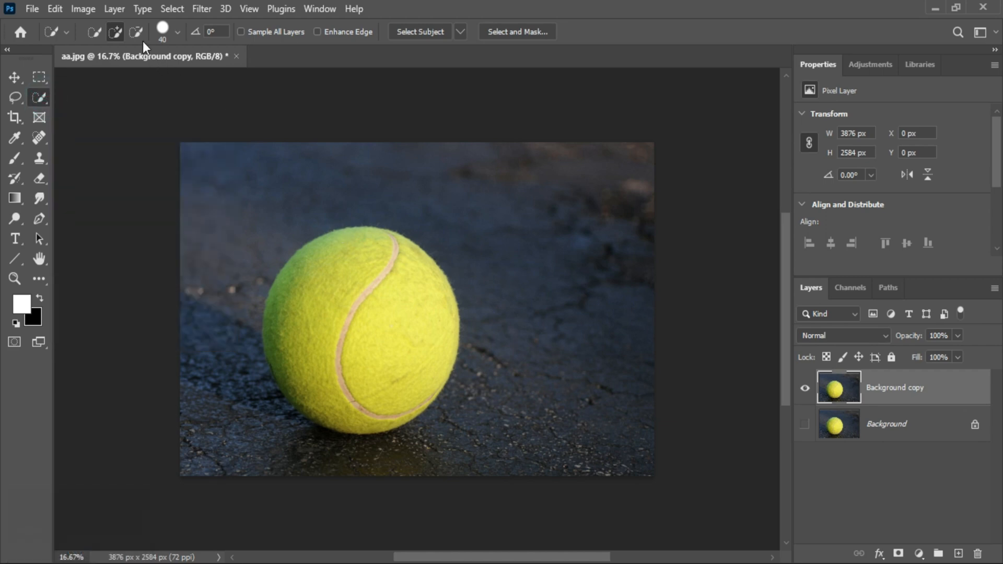
click(177, 33)
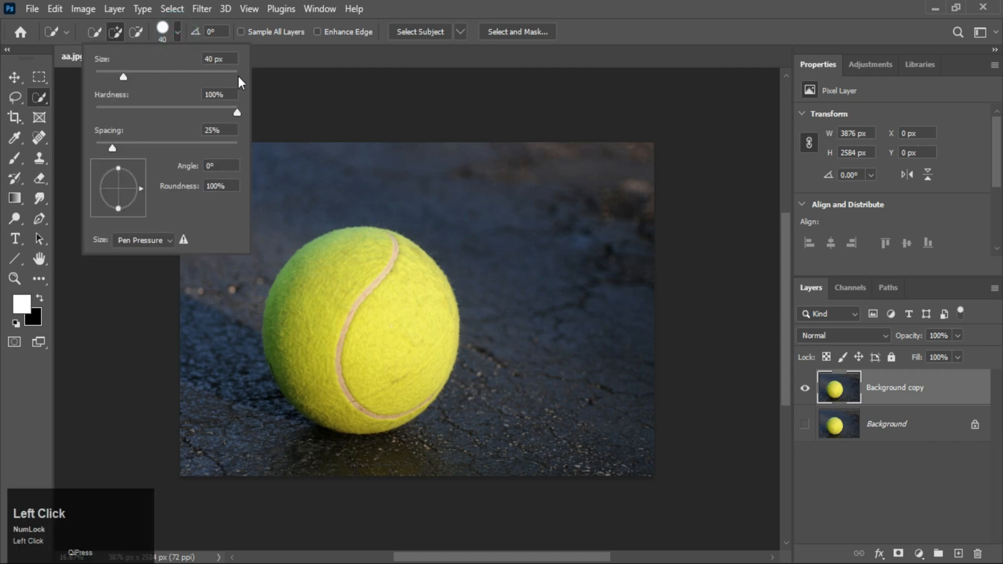
click(272, 52)
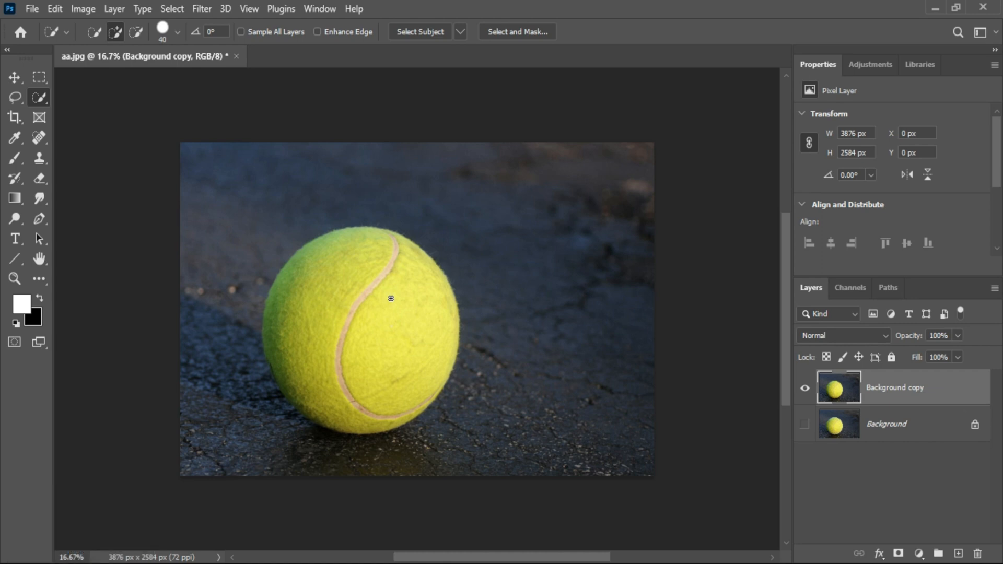
key(bracketright)
key(bracketright)
key(bracketright)
key(bracketright)
key(bracketright)
key(bracketright)
key(bracketright)
key(bracketright)
key(bracketright)
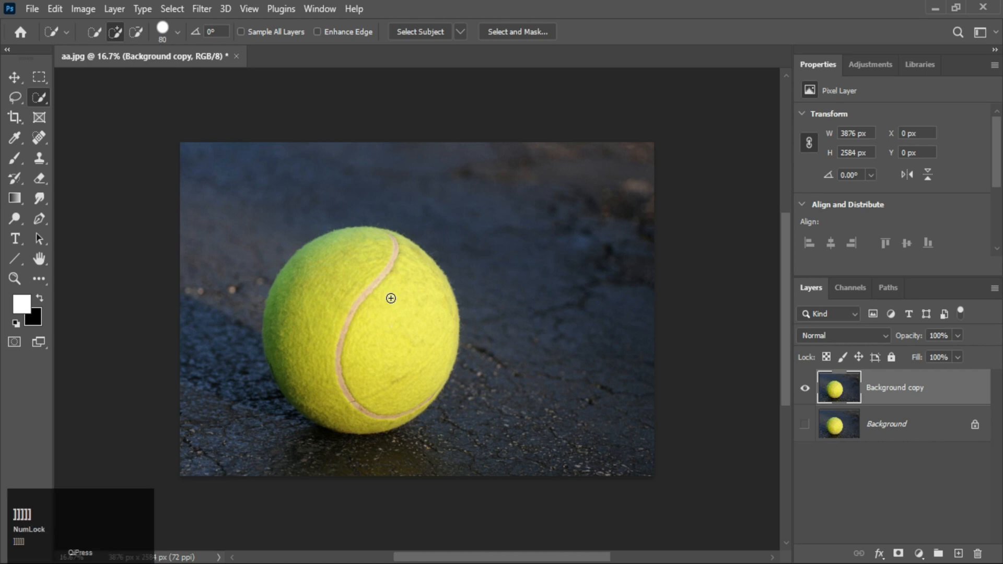
key(bracketright)
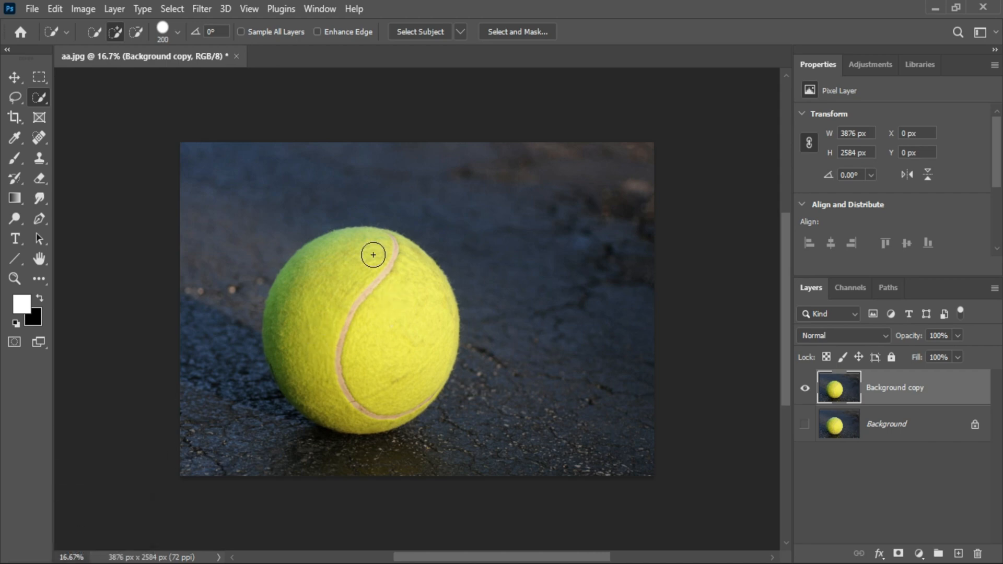
mouse_move(356, 244)
mouse_down()
mouse_move(317, 308)
mouse_move(310, 353)
mouse_move(324, 379)
mouse_move(351, 386)
mouse_move(380, 386)
mouse_move(388, 358)
mouse_up()
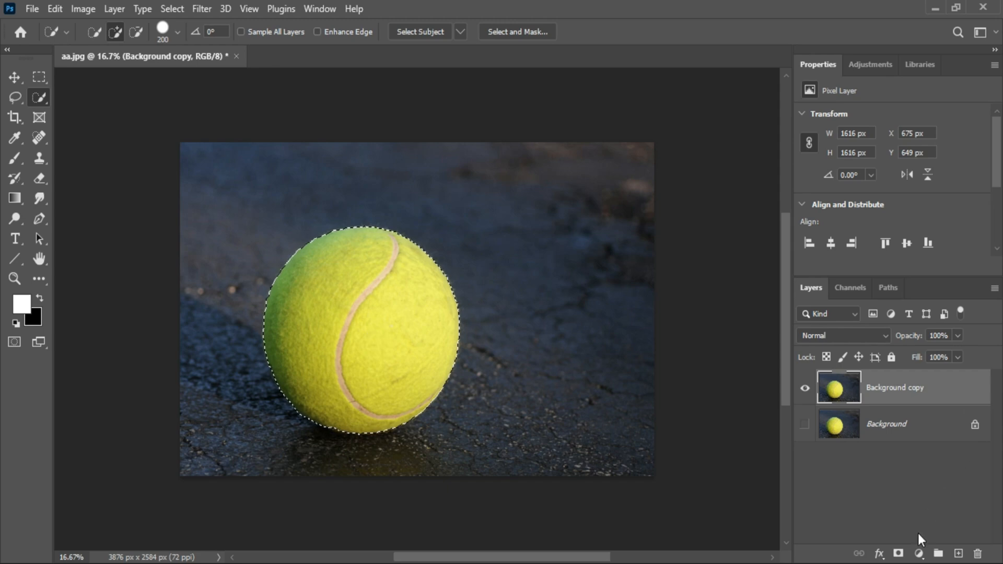
Add a layer mask to the Background copy layer from the ball selection and switch to the Move tool
click(900, 553)
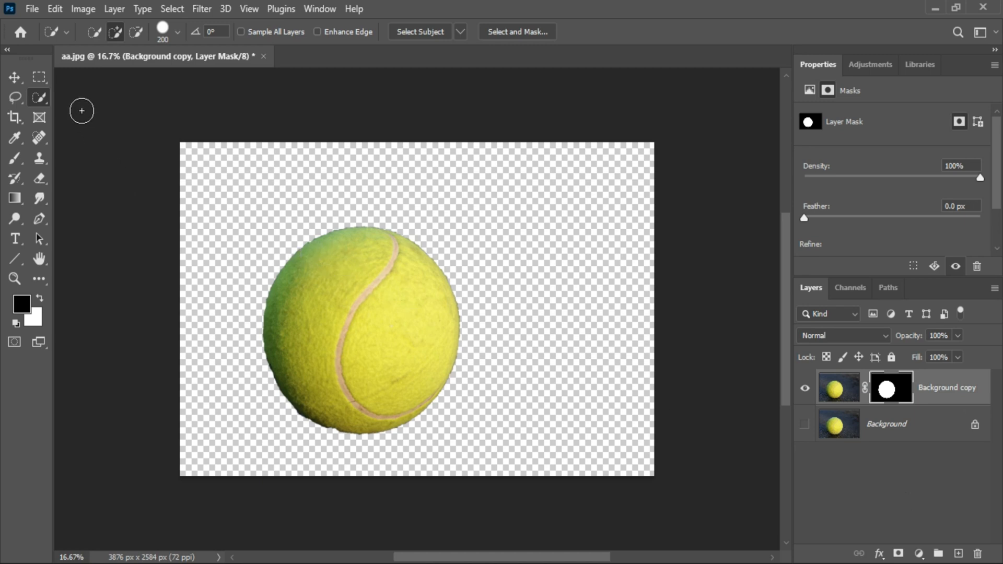
click(14, 78)
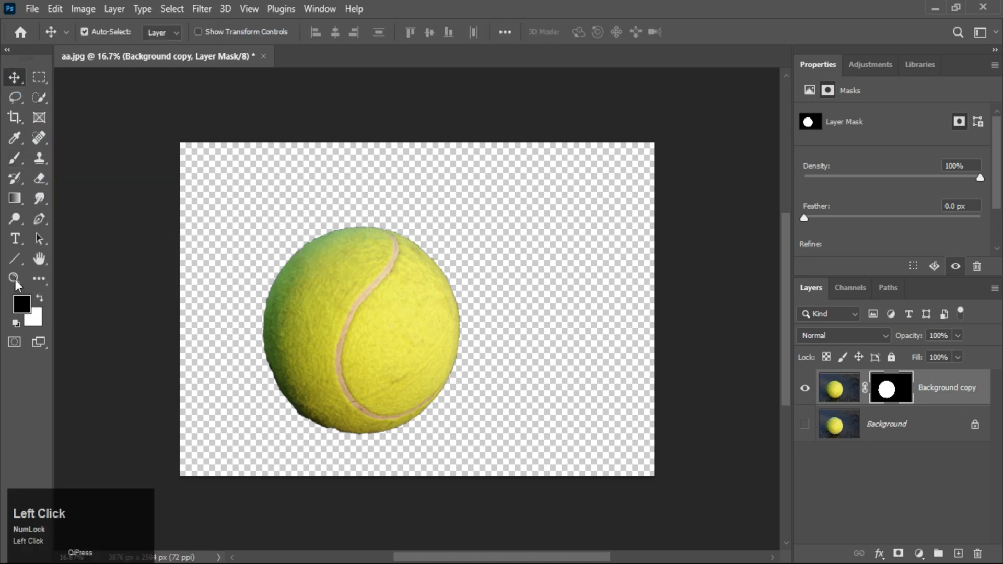
click(310, 156)
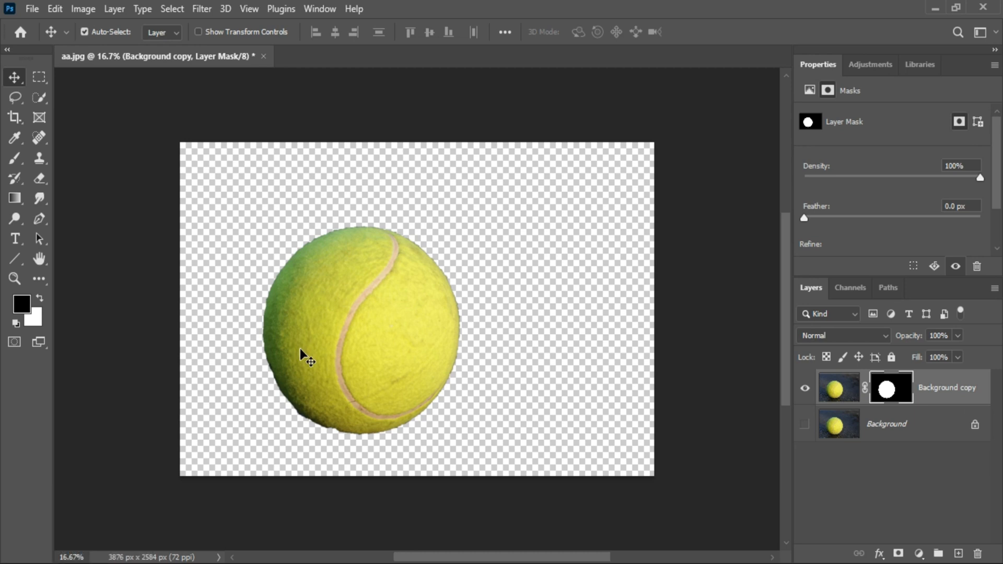
Examine the masked ball's edges up close all around its outline for roughness
key(ctrl)
key(ctrl+space)
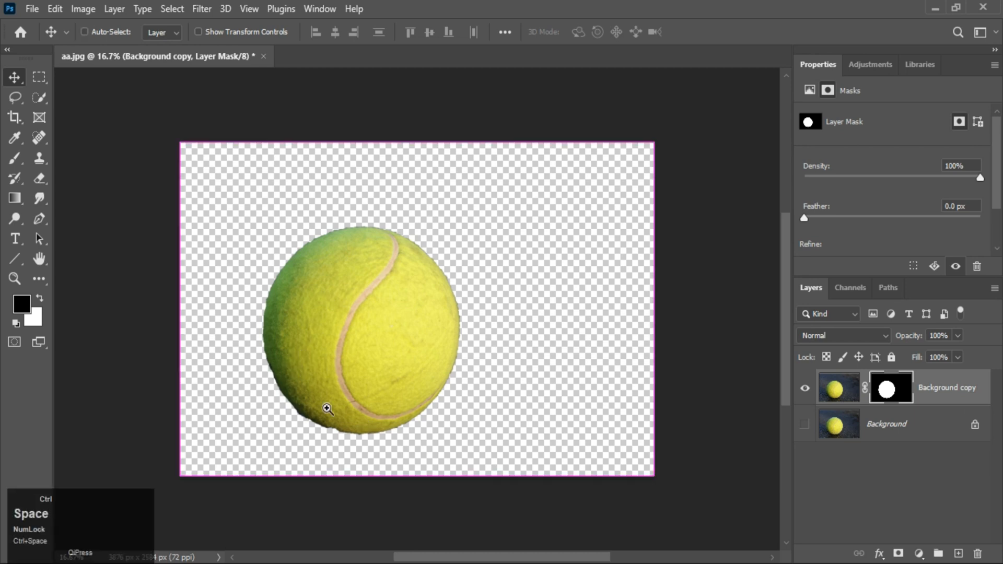
drag(273, 385, 286, 385)
scroll(286, 386, up, 1)
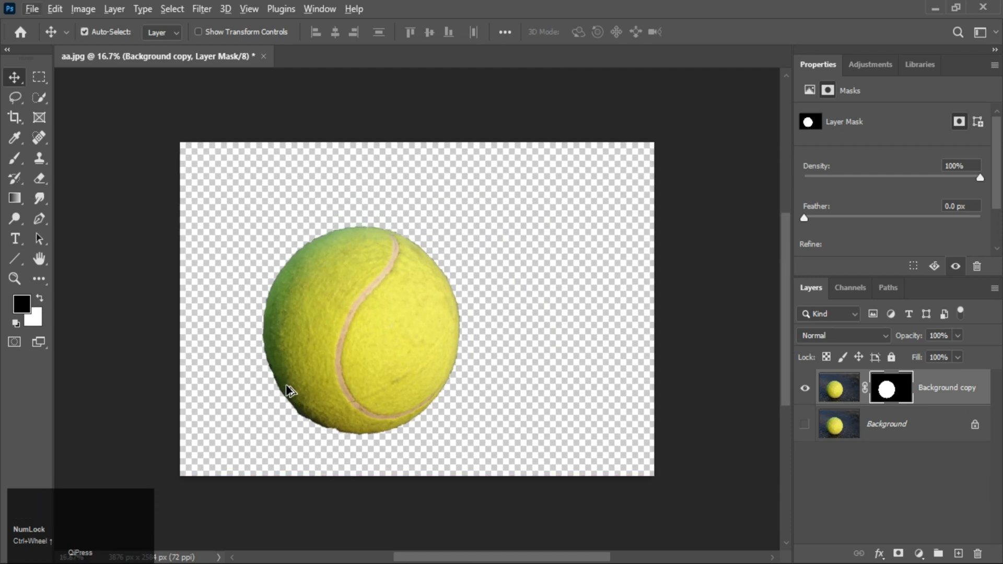
key(alt)
scroll(290, 391, up, 5)
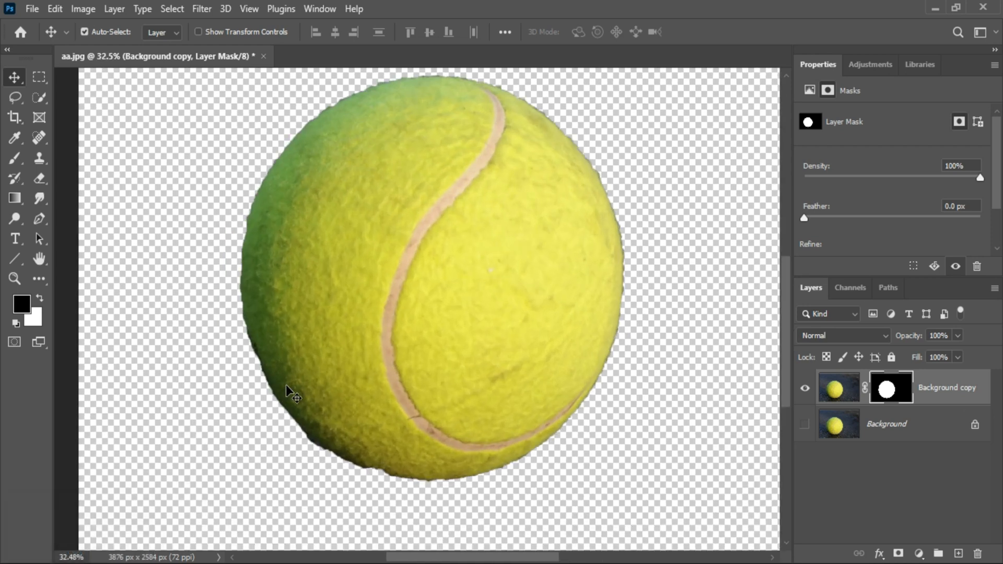
scroll(286, 387, up, 2)
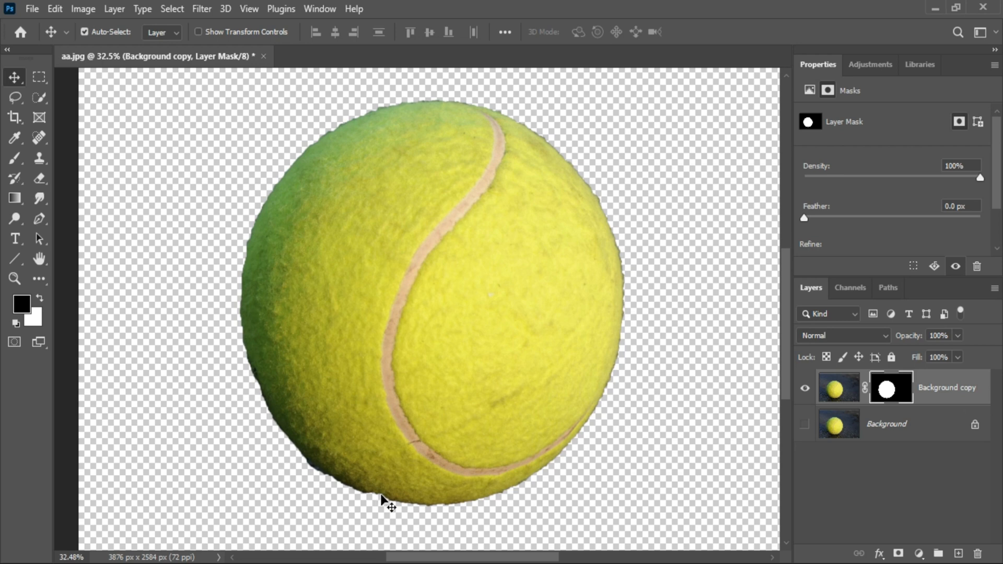
scroll(384, 502, up, 10)
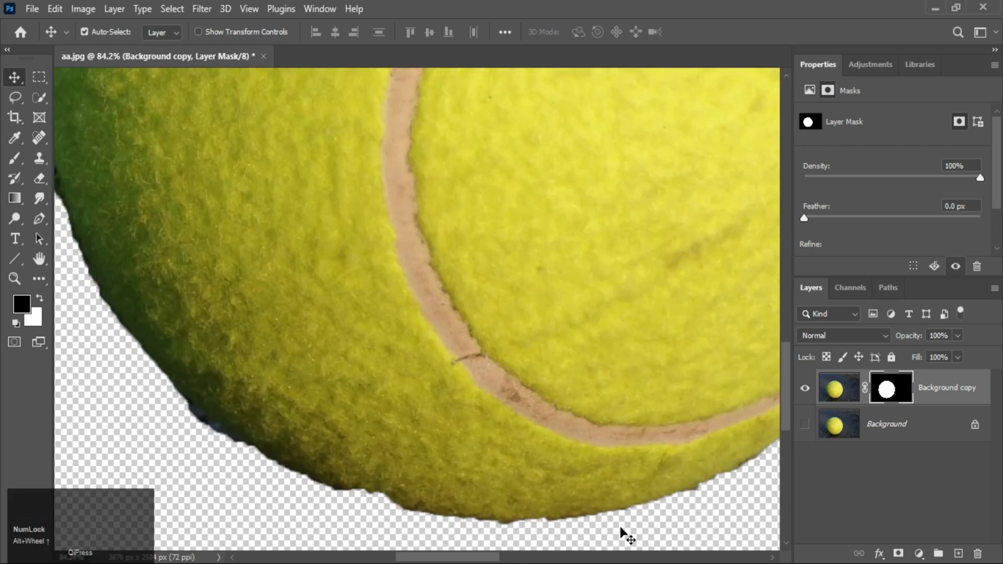
key(space)
drag(149, 352, 191, 493)
drag(179, 257, 157, 318)
drag(408, 222, 246, 304)
drag(678, 390, 432, 183)
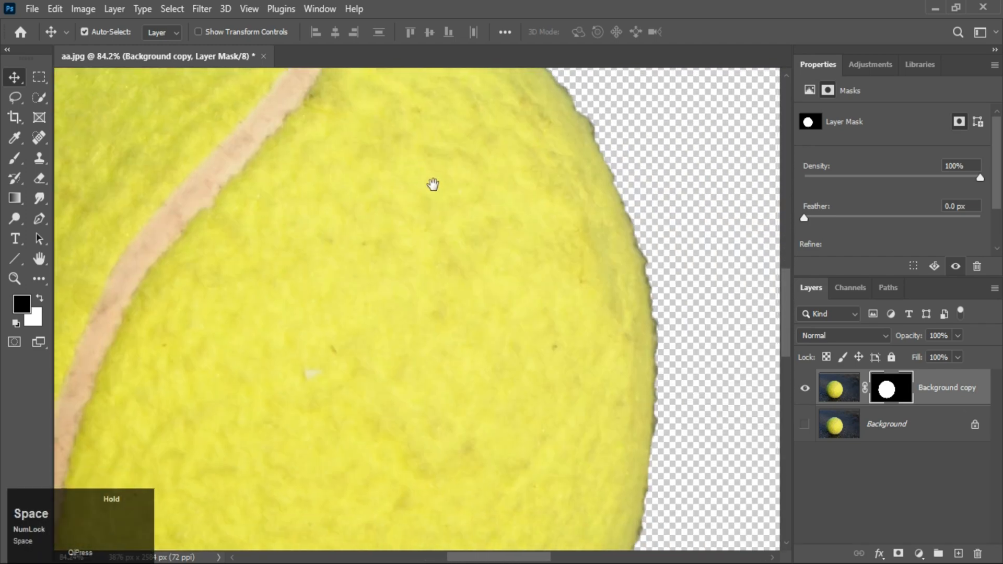
drag(483, 338, 565, 284)
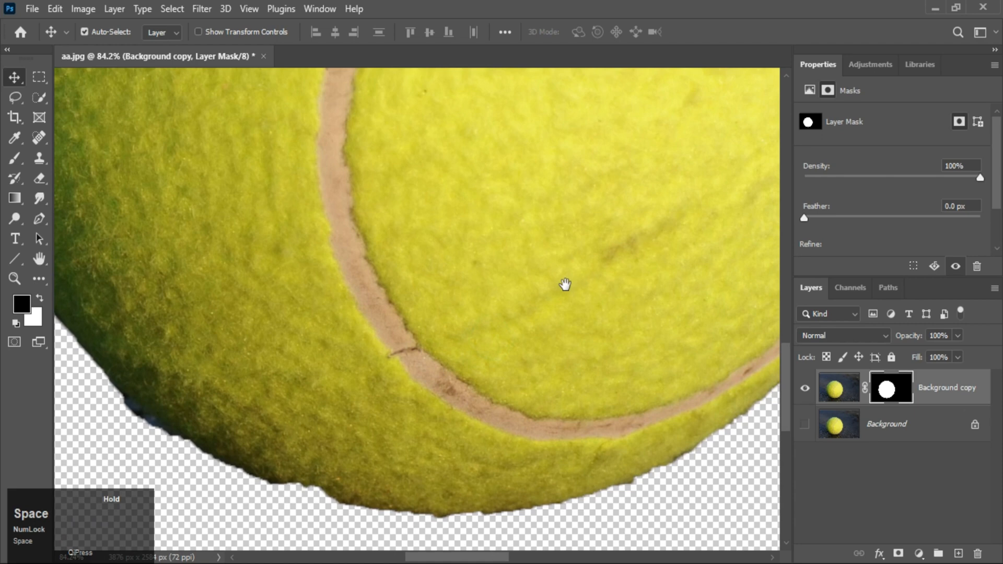
drag(306, 375, 414, 405)
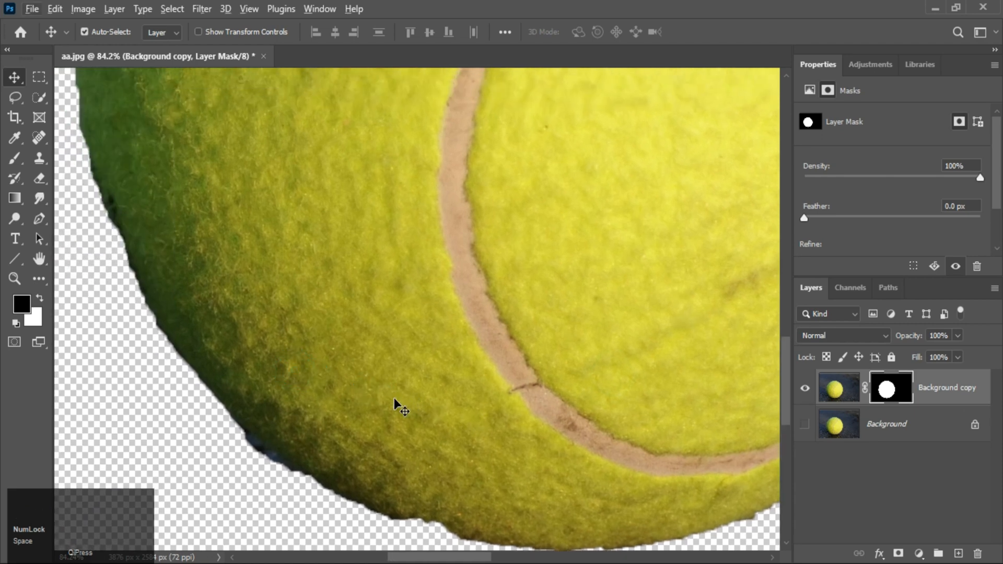
scroll(394, 397, down, 5)
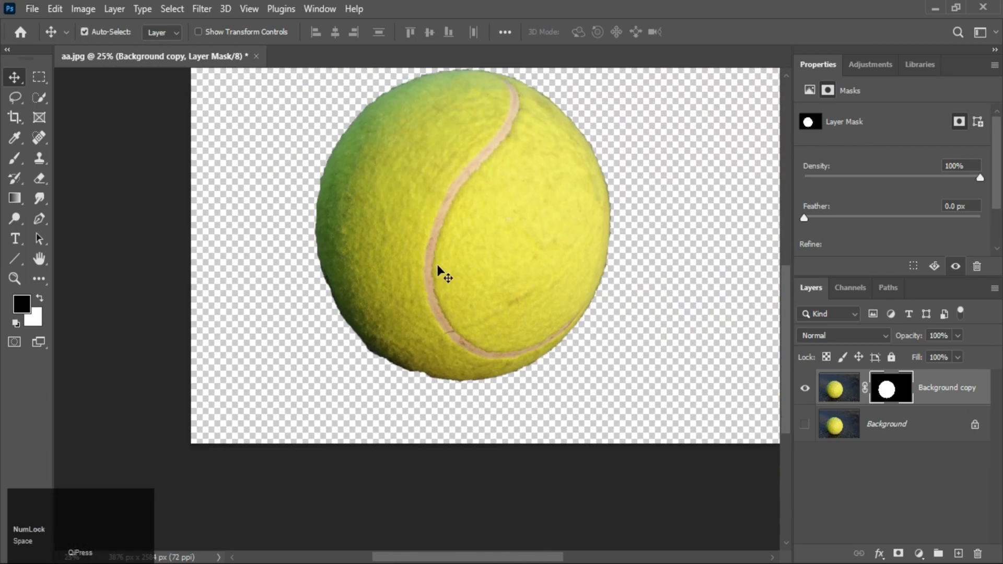
key(space)
drag(475, 253, 451, 323)
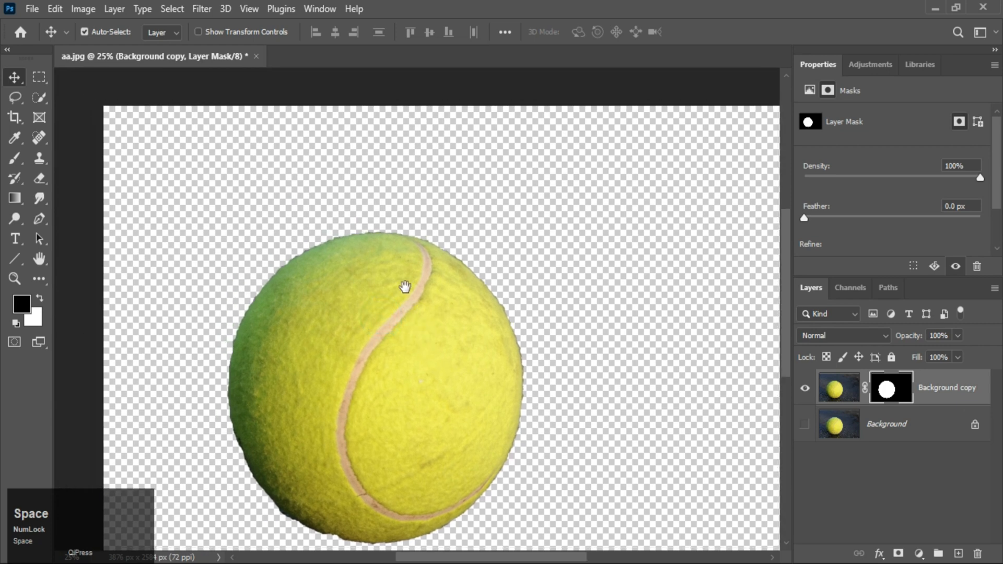
drag(403, 284, 340, 251)
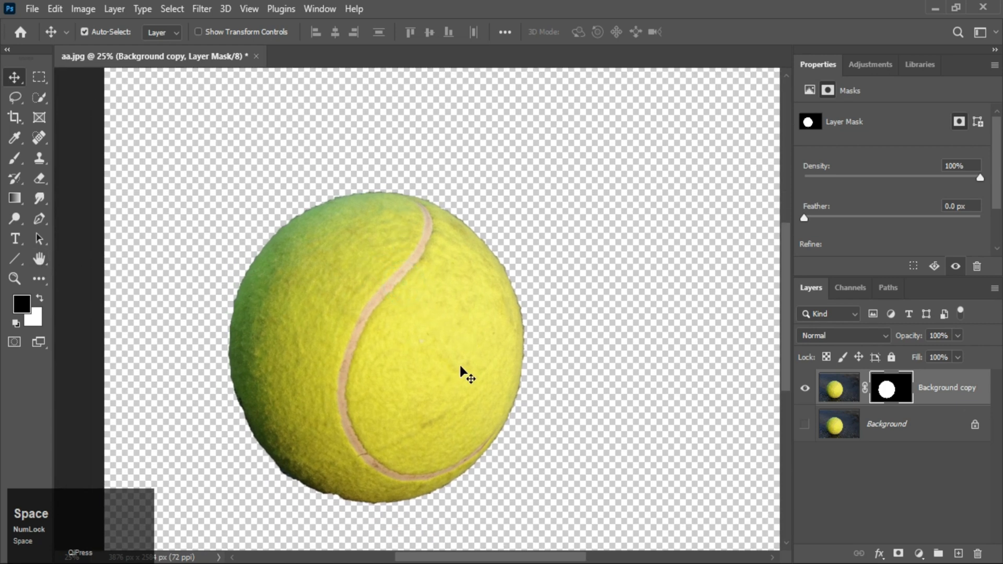
key(space)
mouse_move(481, 354)
mouse_down()
mouse_move(408, 350)
mouse_move(553, 348)
mouse_move(492, 331)
mouse_move(481, 352)
mouse_up()
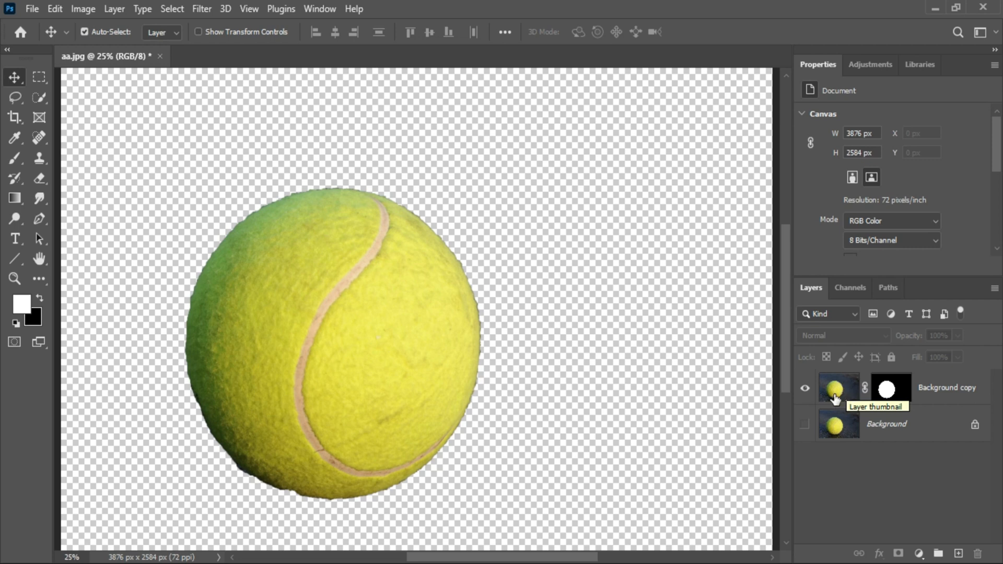
Refine the ball's layer mask in Select and Mask with Feather 156.9 px and Contrast 100%, and apply it
double_click(898, 386)
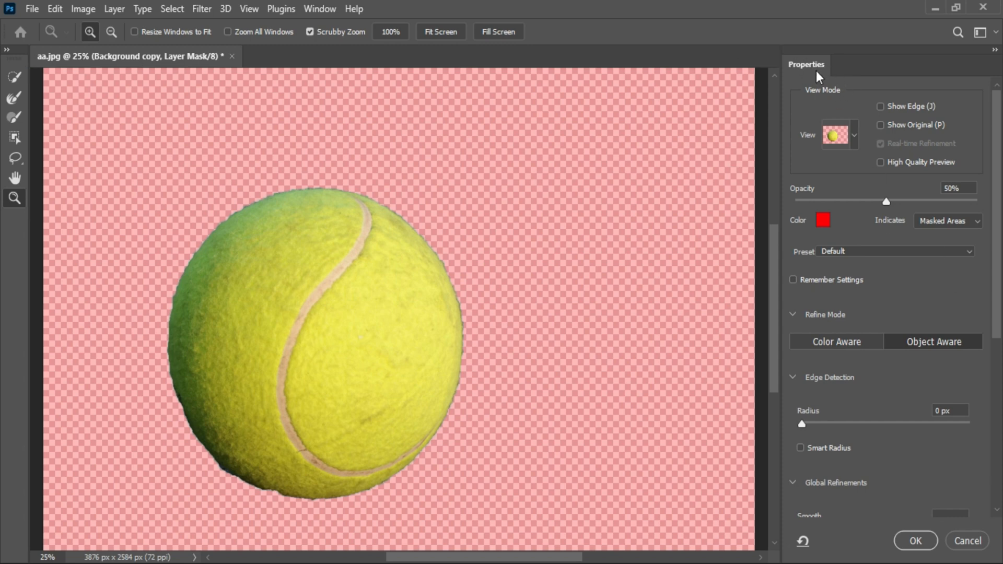
scroll(940, 305, down, 1)
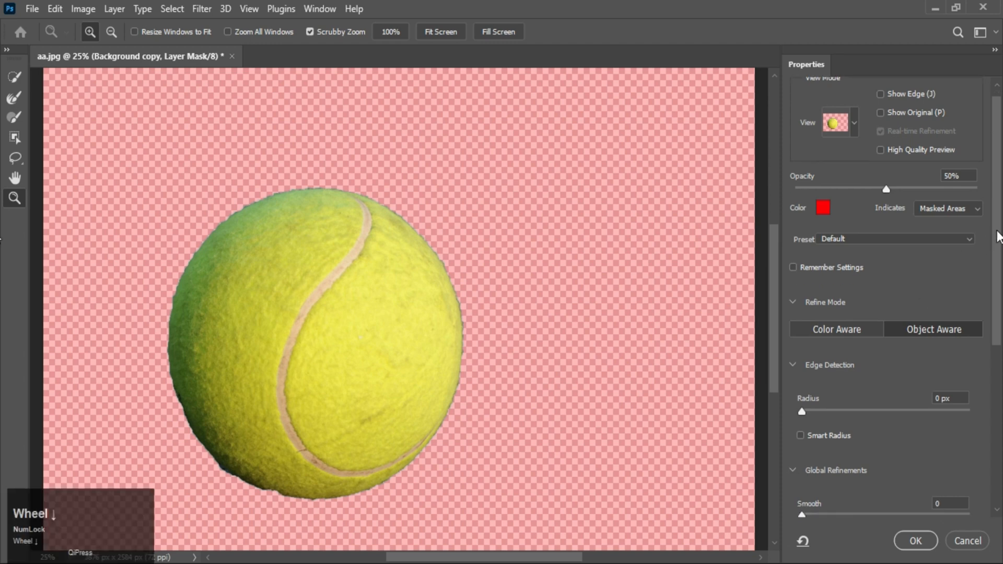
scroll(854, 216, down, 5)
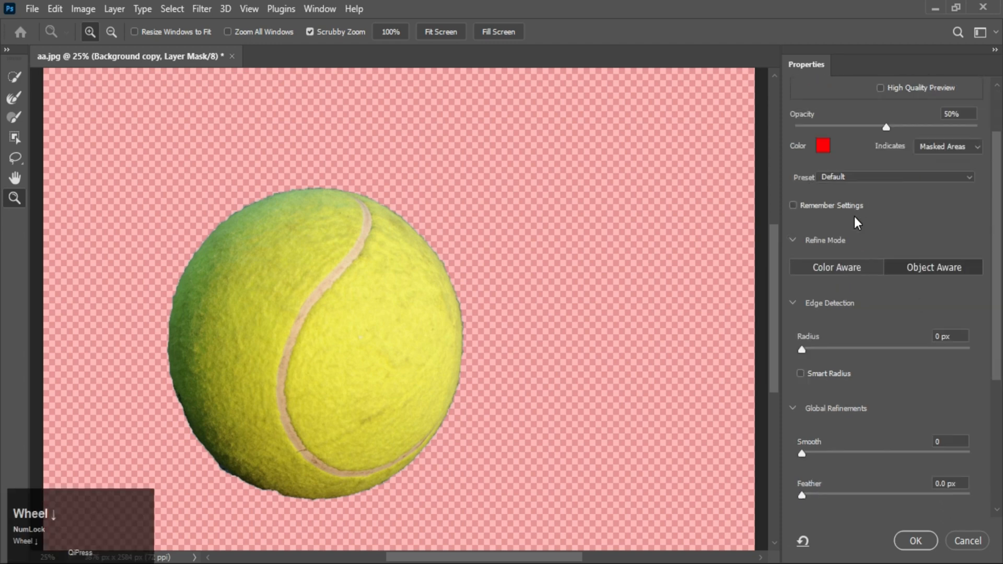
scroll(854, 216, down, 1)
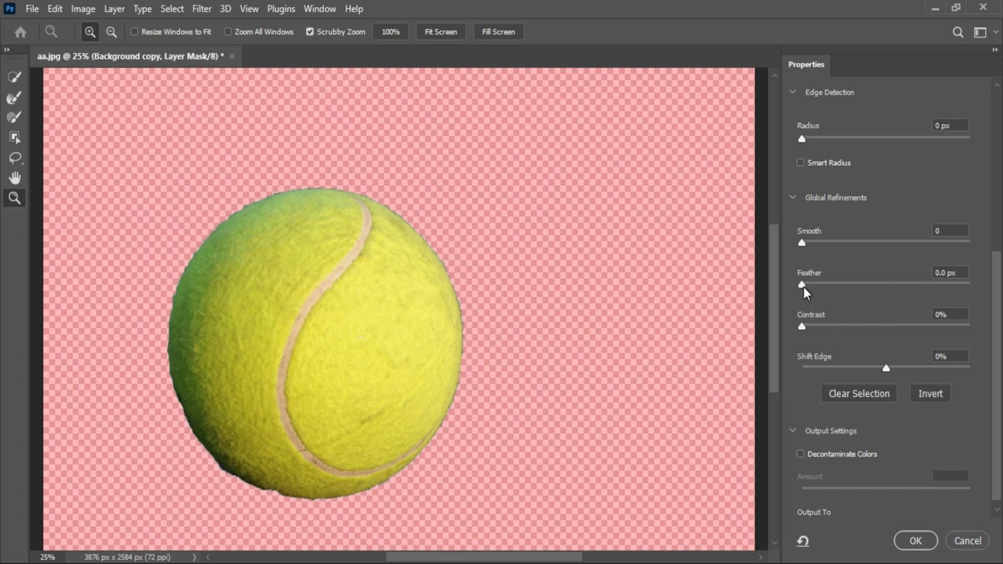
drag(804, 287, 916, 302)
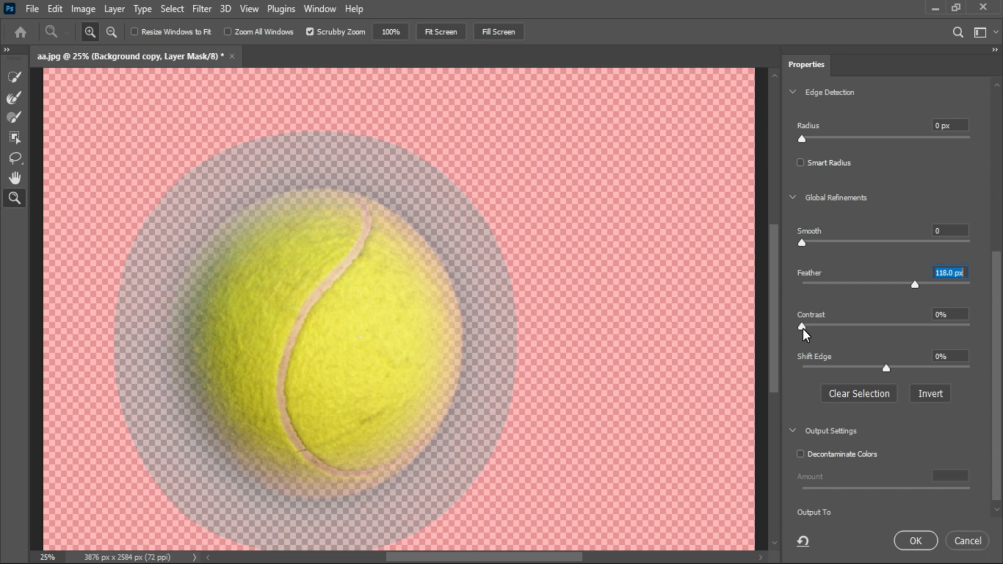
drag(804, 328, 970, 325)
click(918, 285)
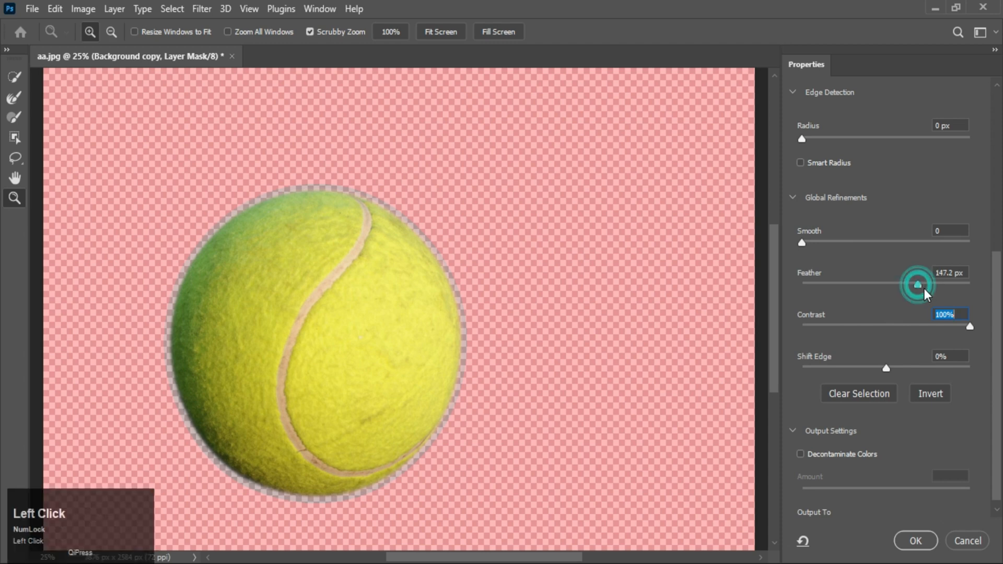
drag(924, 288, 927, 291)
click(962, 404)
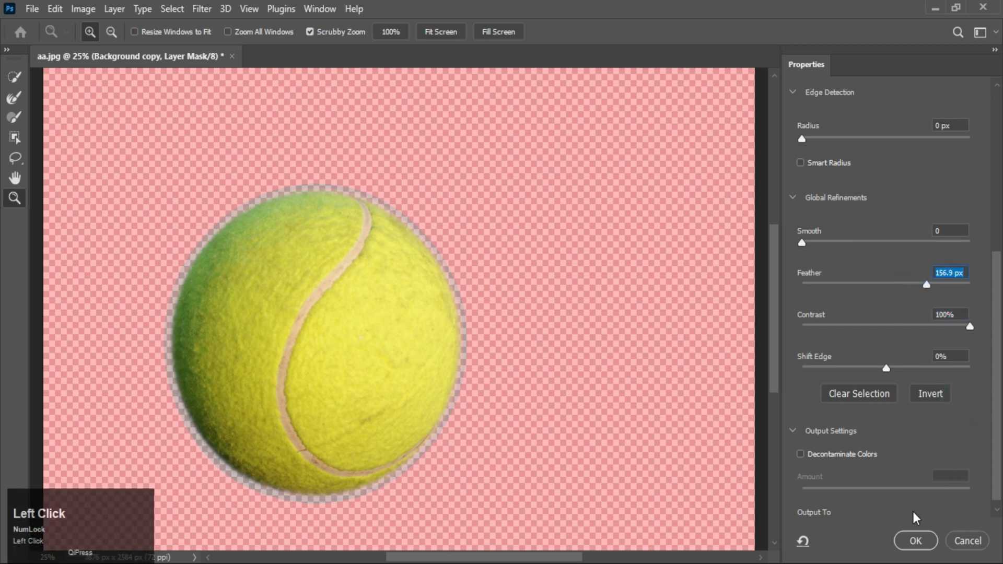
click(907, 539)
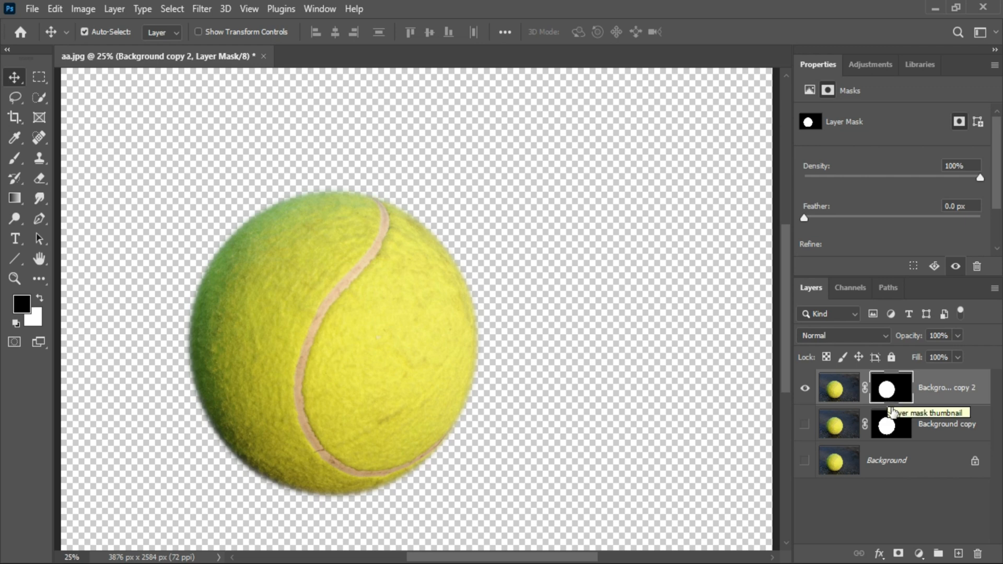
Show and hide the Background copy layer to compare the original ball edge with the refined one
click(805, 425)
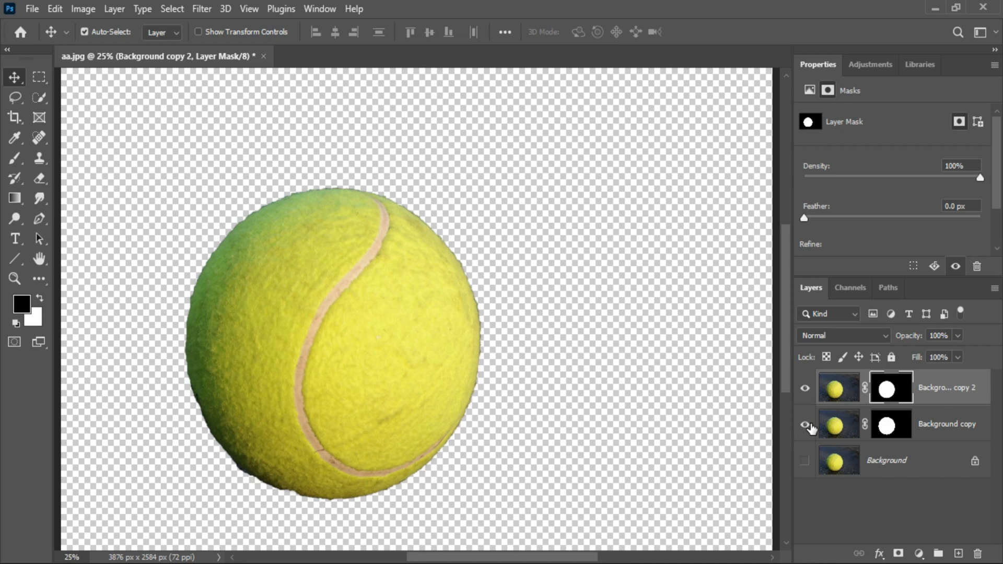
click(809, 426)
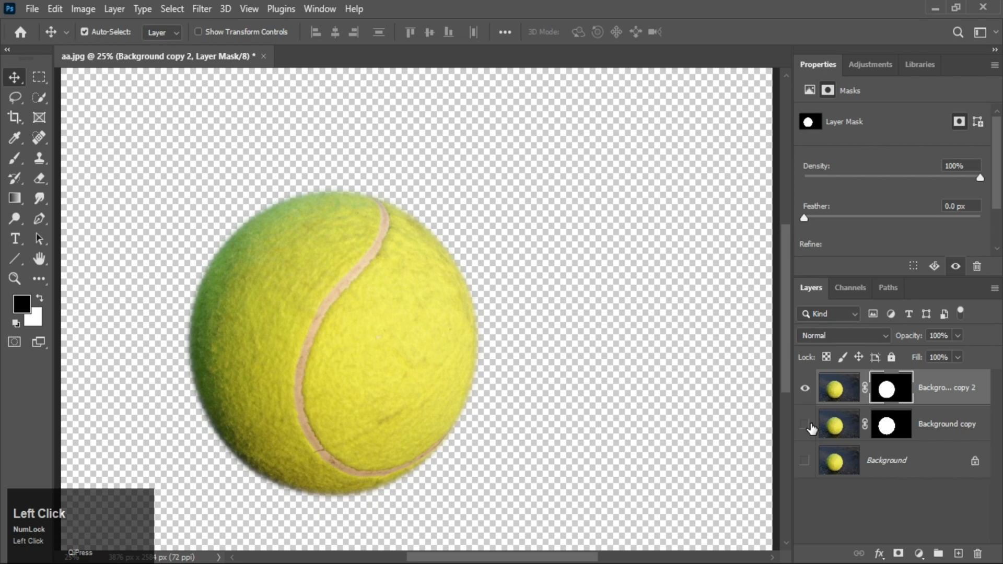